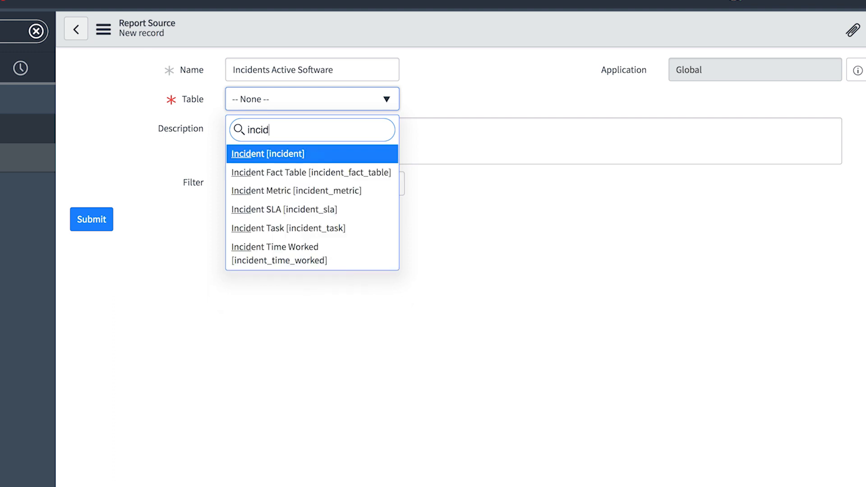
- Set the new report source's table to Incident [incident] and add the filter condition Active is true
text(e)
key(Return)
click(306, 215)
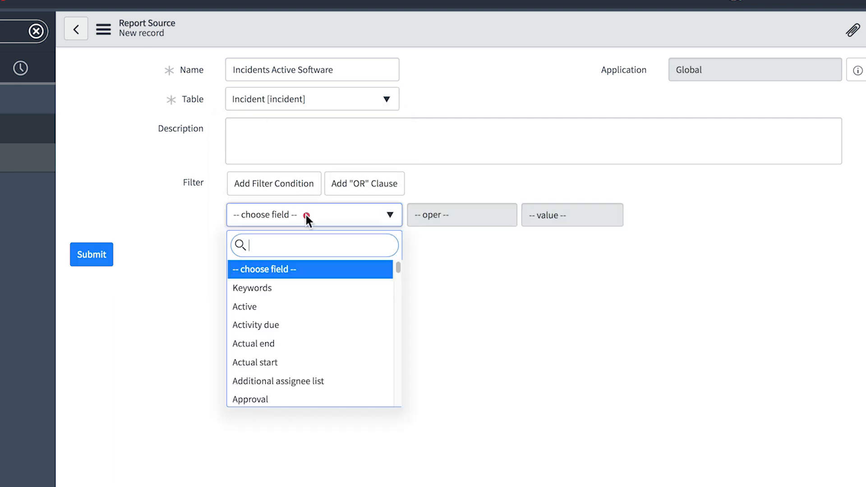
key(Down)
key(Down)
key(Return)
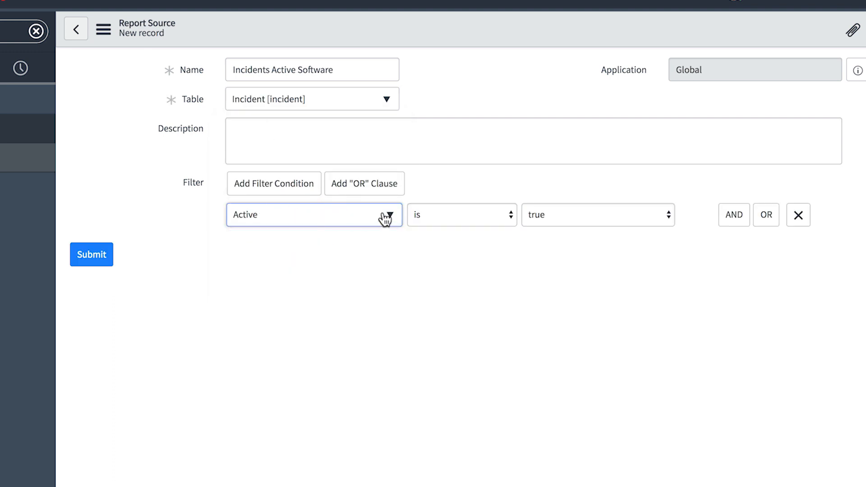
- Add an AND condition requiring Assignment group is Software, and submit the report source
click(729, 218)
click(390, 271)
text(assign)
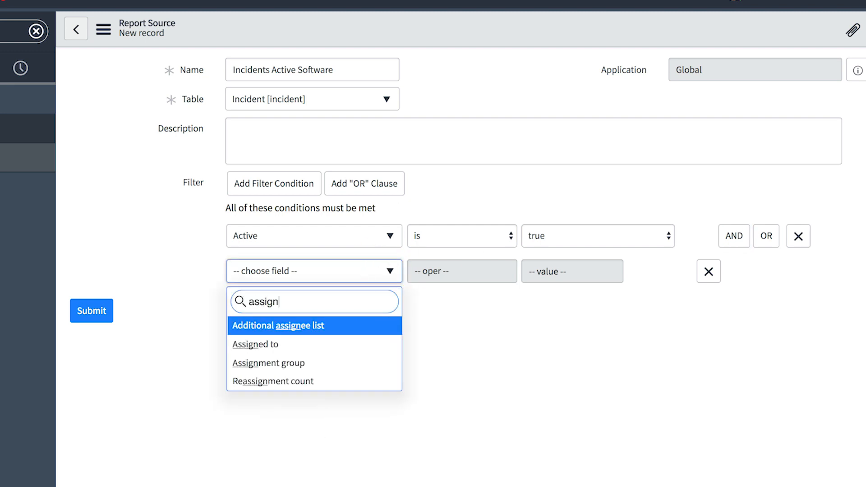
key(Down)
key(Down)
key(Return)
click(524, 274)
text(software)
key(Return)
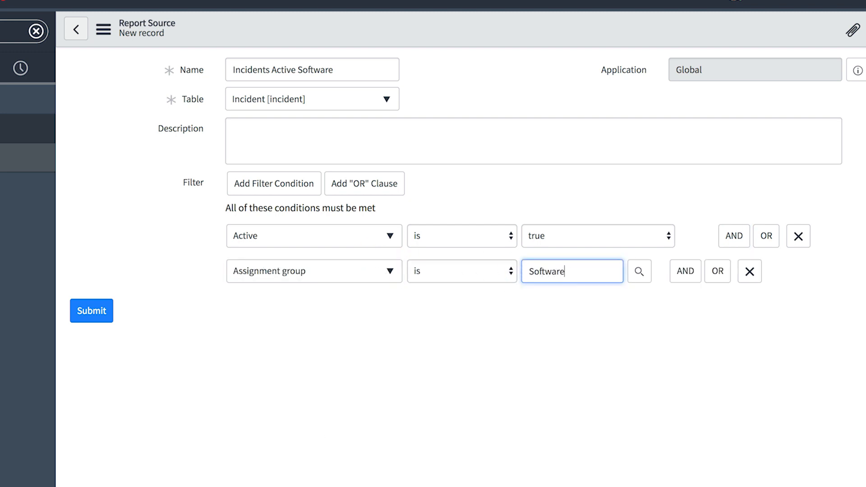
click(106, 309)
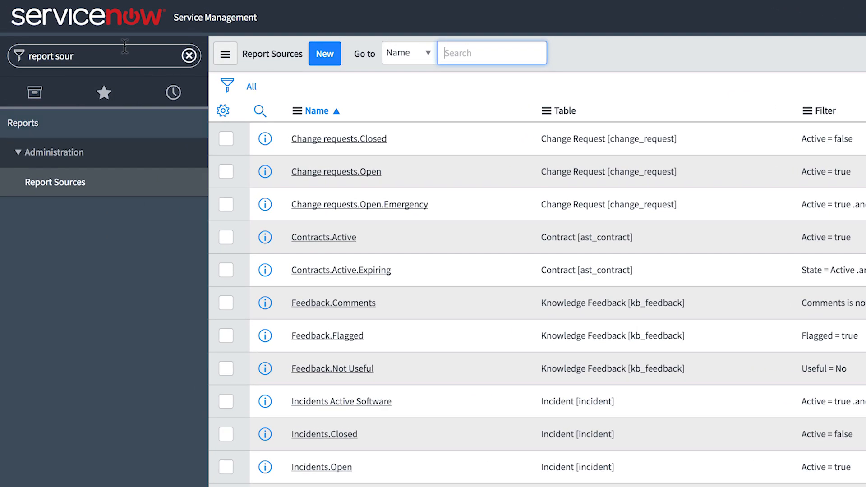
- Find the reports module and create a new report named "Incidents Software Active"
click(74, 40)
text(reports)
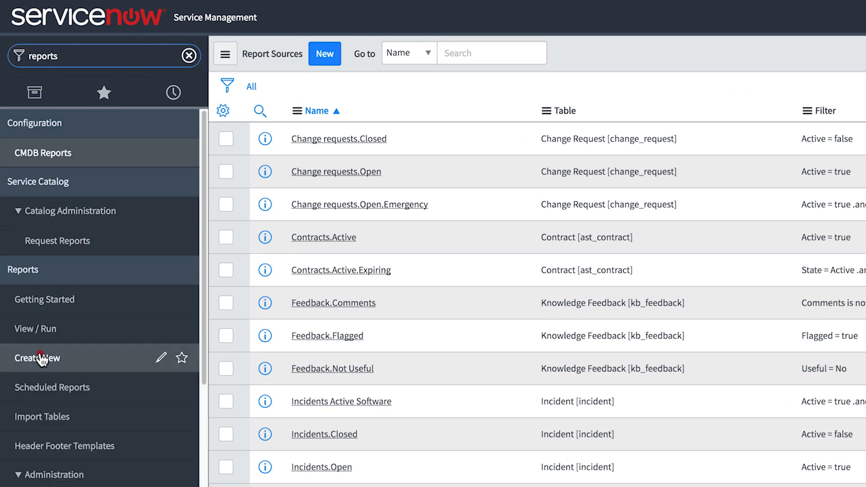
click(43, 356)
click(317, 153)
text(Incidents Software Active)
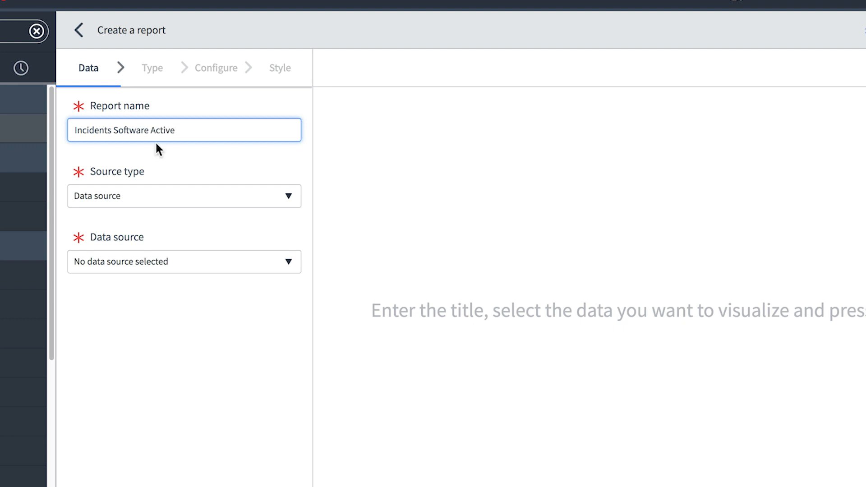
- Select Incidents Active Software (Incident) as the report's data source and continue to the report type stage
click(159, 260)
text(incidents)
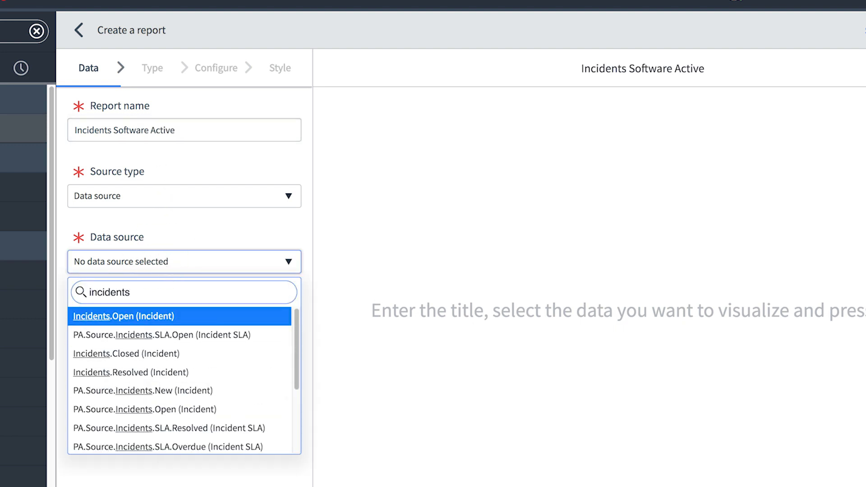
key(Down)
key(Down)
key(Down)
key(Down)
key(Down)
key(Down)
key(Down)
key(Down)
key(Down)
key(Down)
key(Down)
key(Down)
key(Return)
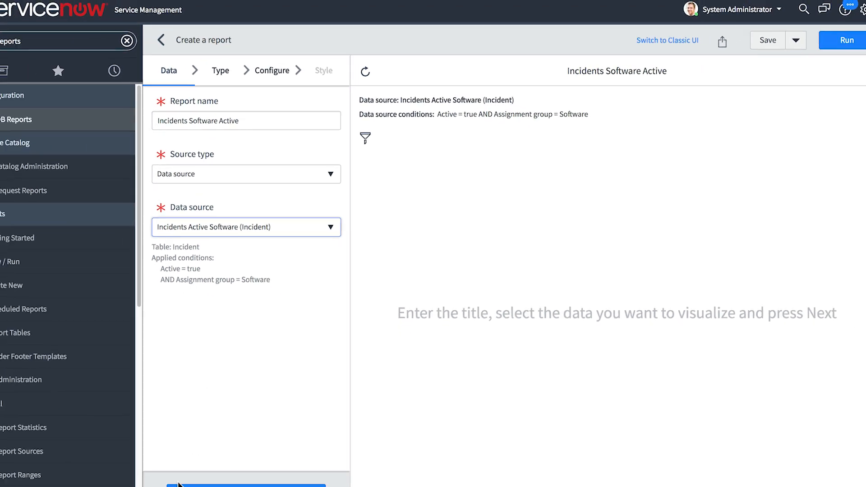
click(189, 468)
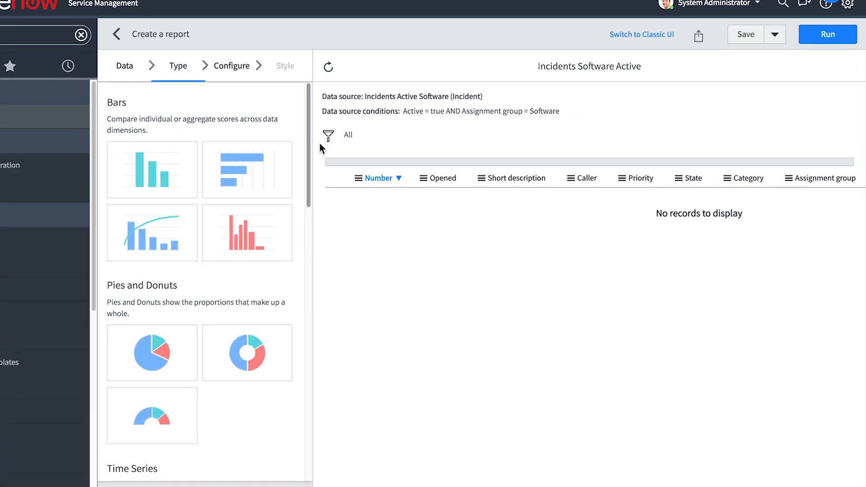
- Check the report's additional filter conditions, configuration options and data settings, and save the report
click(372, 135)
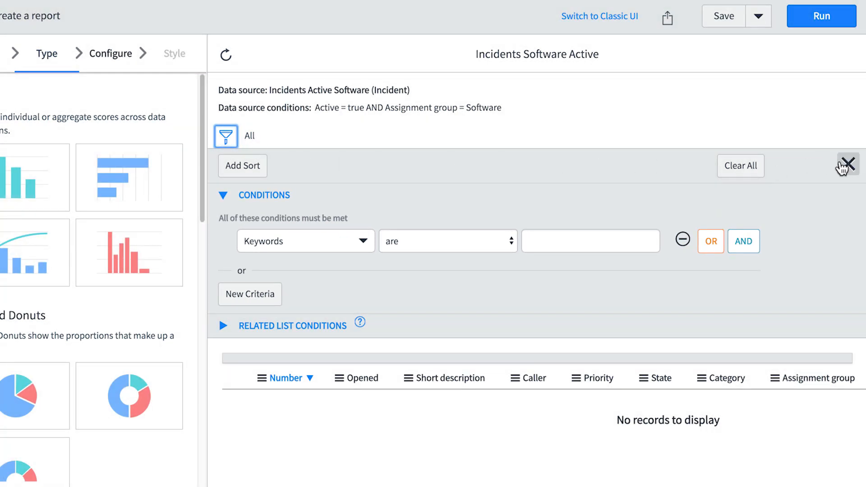
click(842, 165)
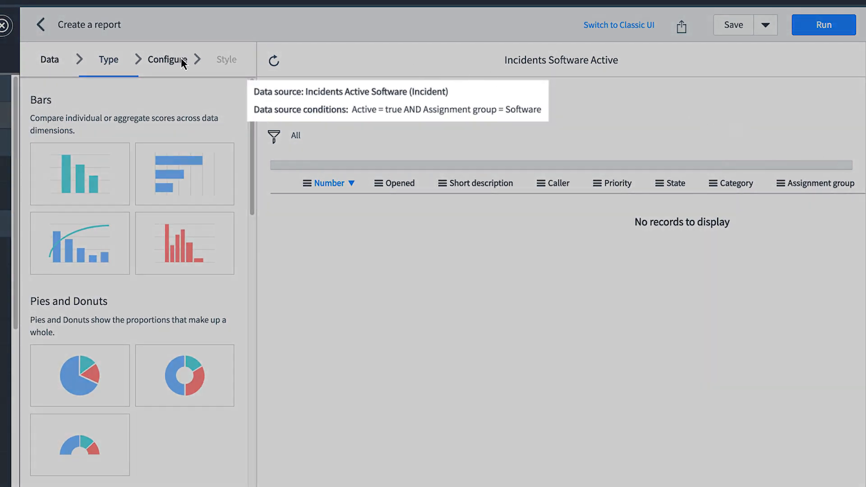
click(168, 60)
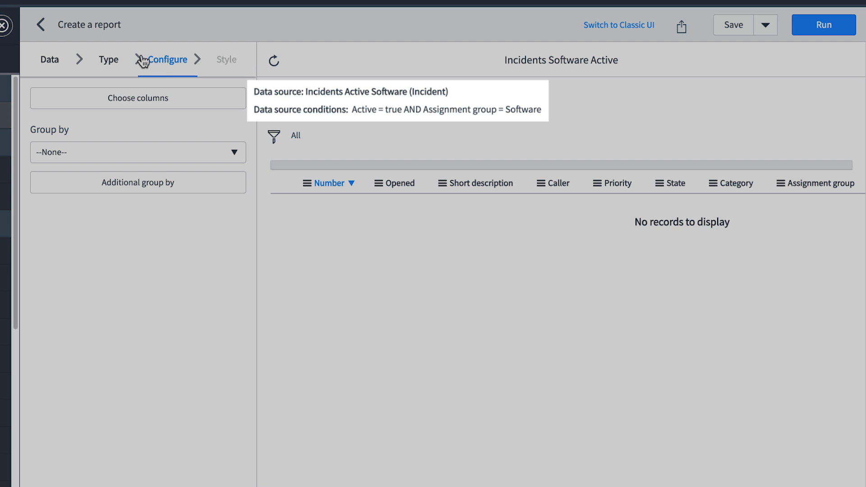
click(50, 61)
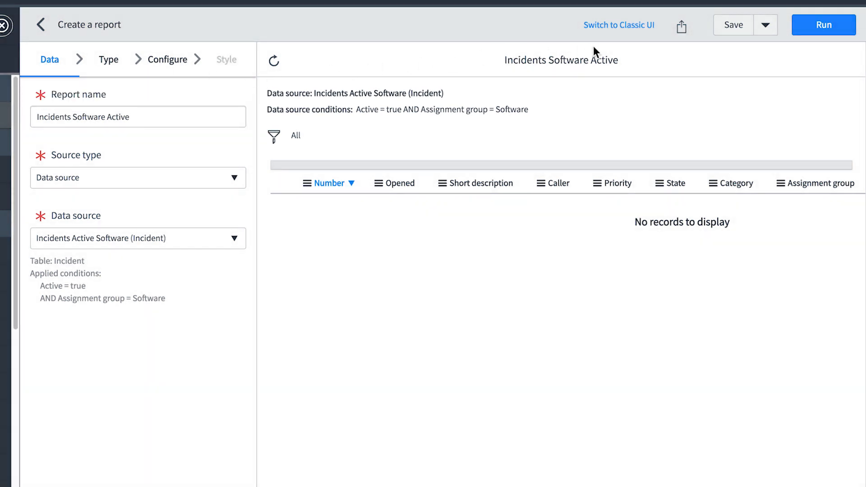
click(727, 25)
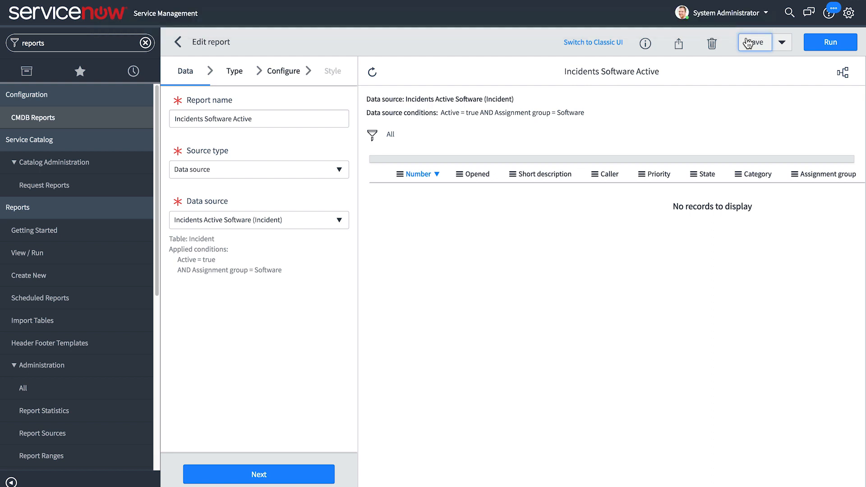
- Create another new report named "Incidents Active Hardware"
click(120, 274)
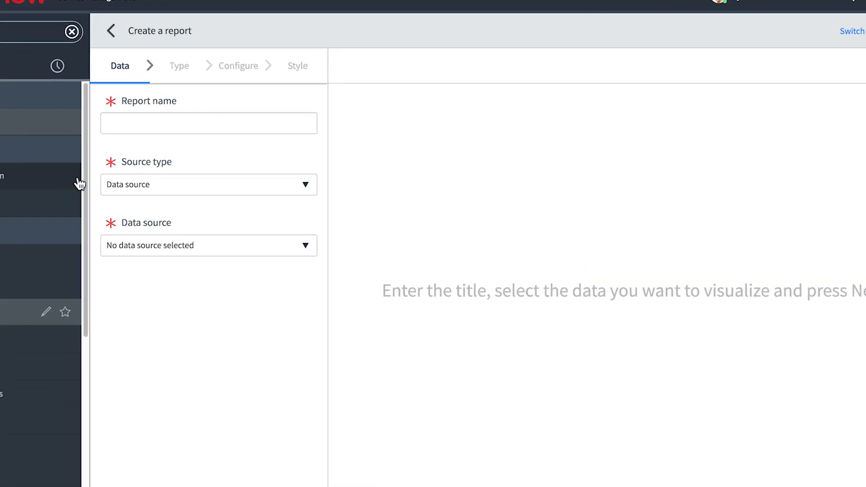
click(116, 121)
text(Incidents Active Hardware)
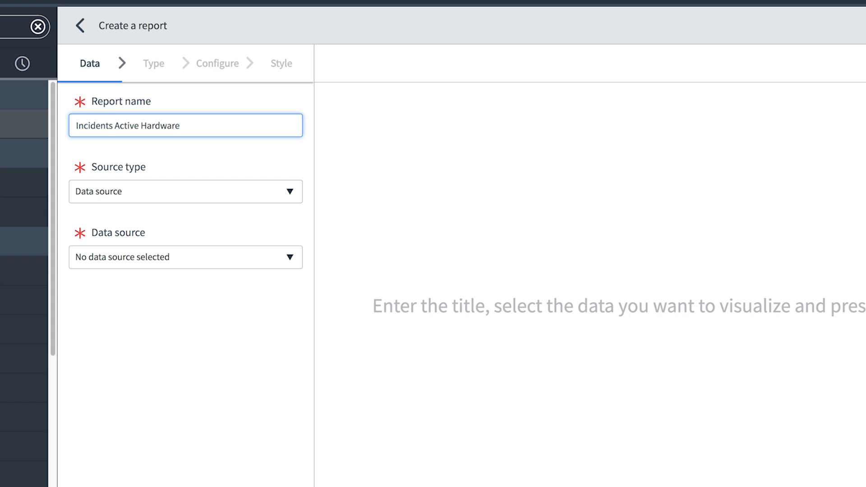
- Set the report's source type to Table with the Incident [incident] table, and run the report
click(108, 188)
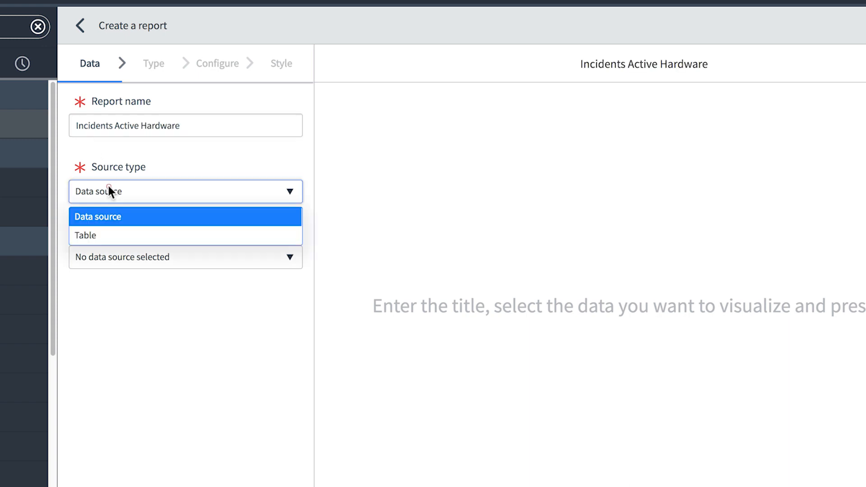
click(116, 236)
click(131, 258)
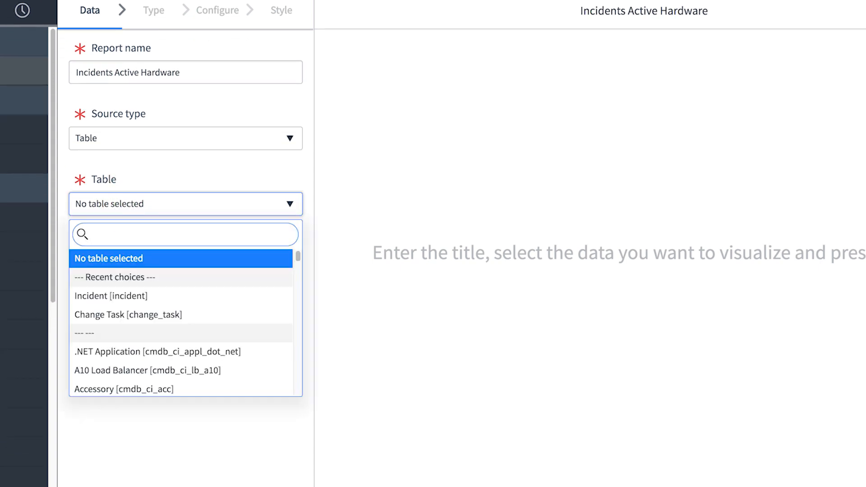
key(Down)
key(Return)
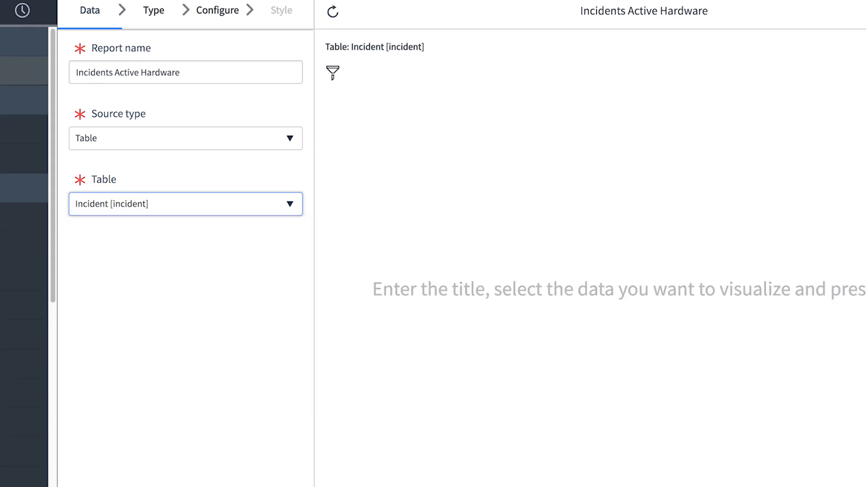
click(816, 49)
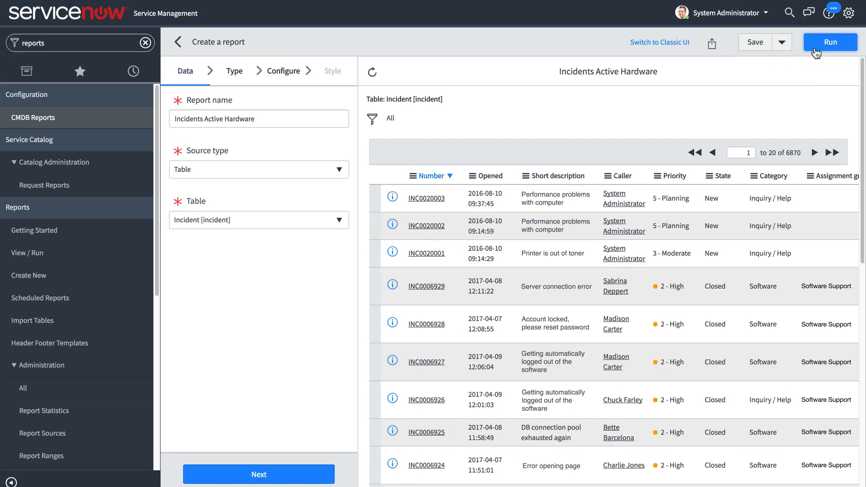
- Start saving the report as a data source named "Incident Active Hardware" with the filter condition Active is true
click(788, 45)
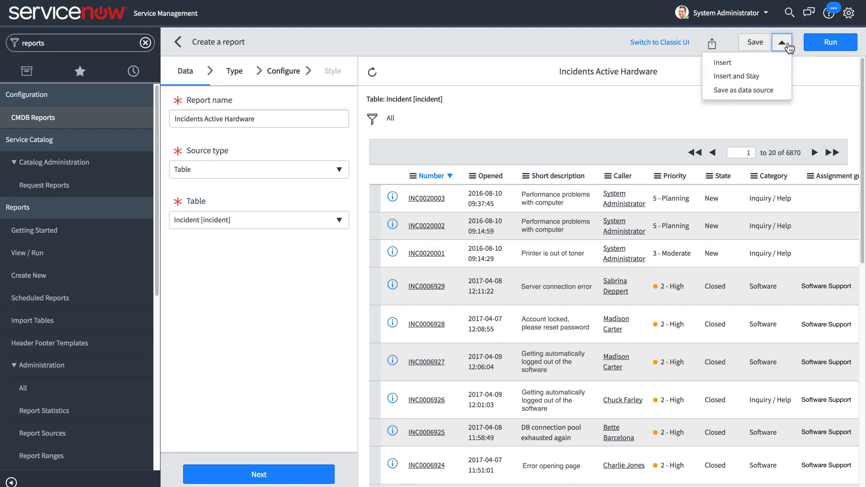
click(756, 90)
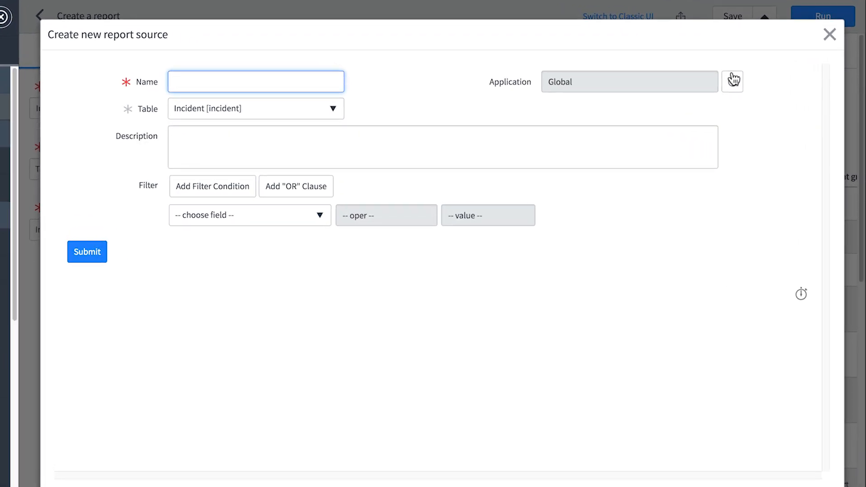
text(Incident Active Hardware)
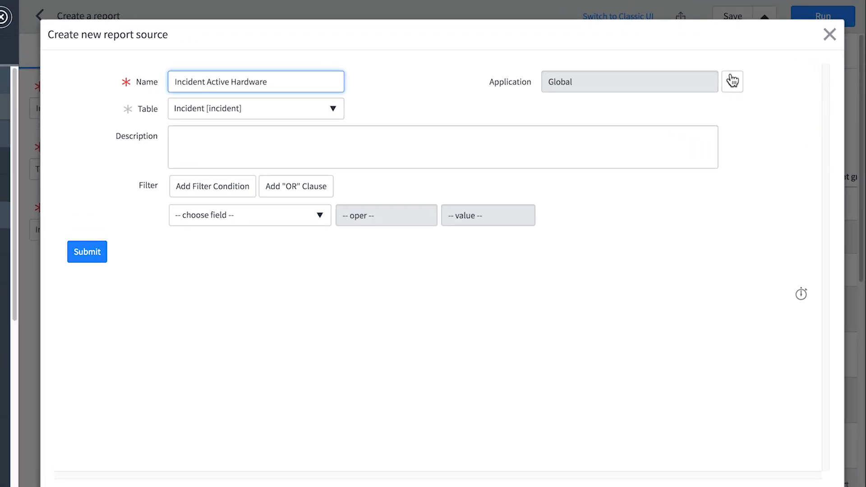
click(320, 215)
key(Down)
key(Down)
key(Return)
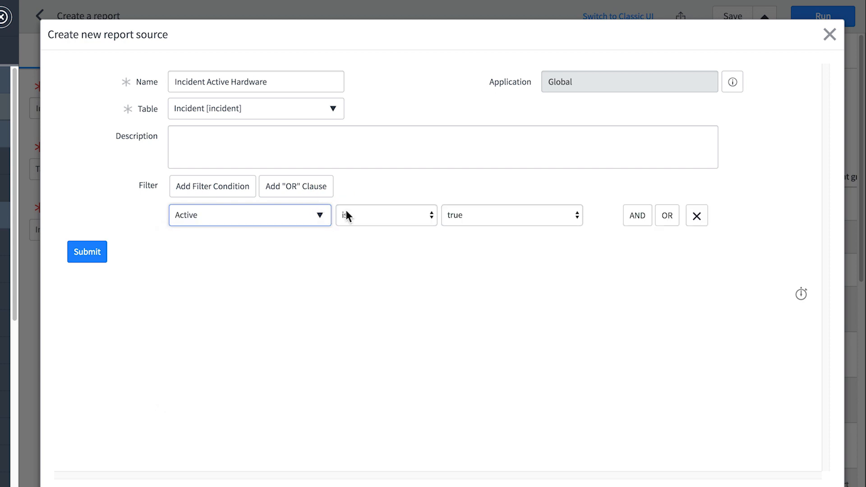
- Add an AND condition requiring Assignment group is Hardware, and submit the new report source
click(637, 216)
click(319, 267)
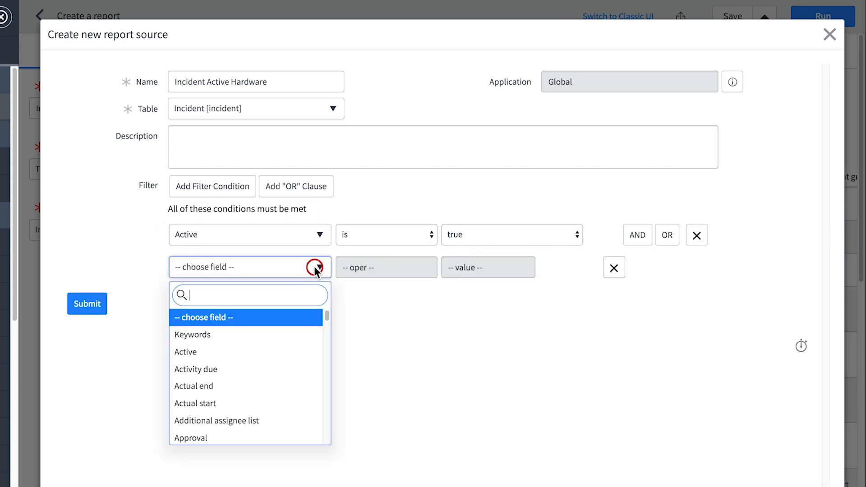
text(ass)
key(Down)
key(Down)
key(Return)
click(447, 265)
text(hard)
key(Down)
key(Return)
click(93, 305)
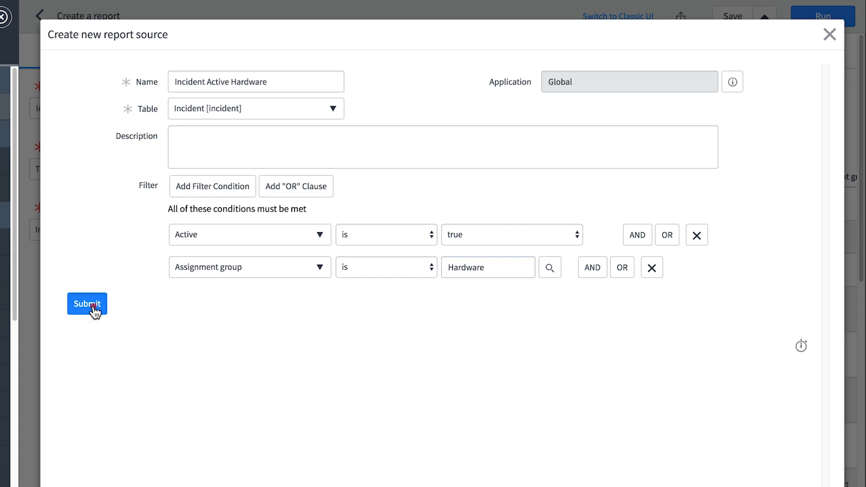
- Switch the report's source type to Data source and select Incident Active Hardware (Incident)
click(122, 177)
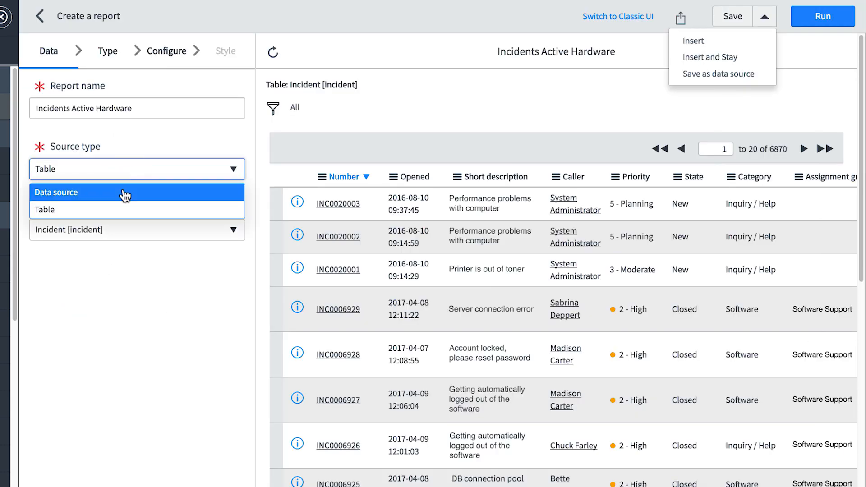
click(118, 192)
click(61, 223)
text(incident a)
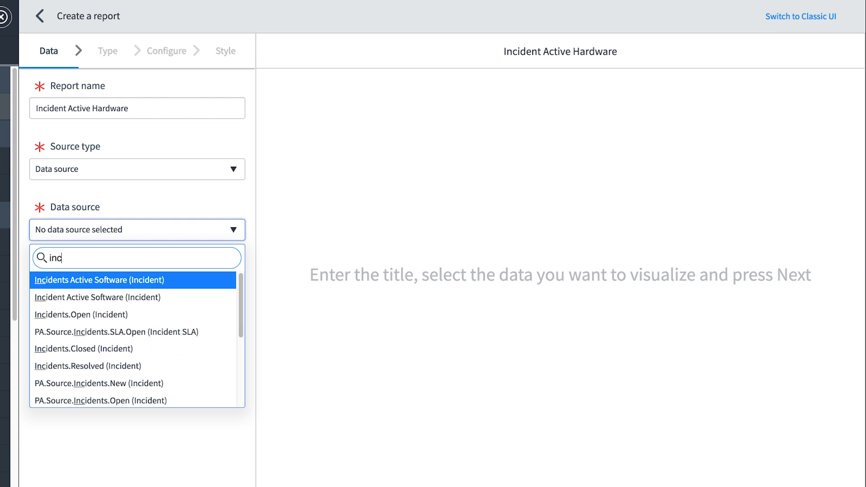
key(Down)
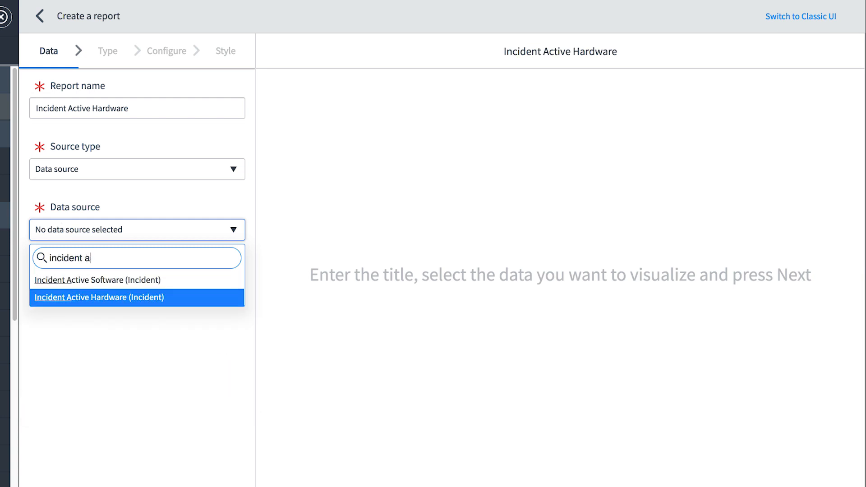
key(Return)
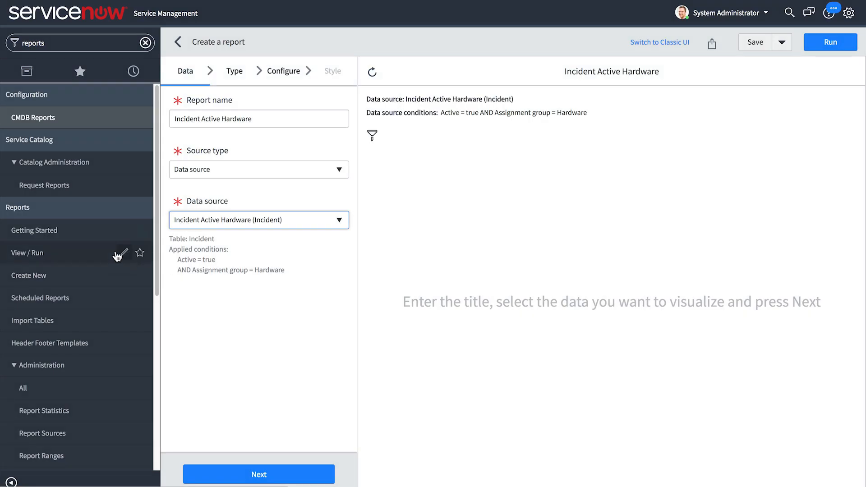
- Create a new report named "Incidents with related problems" using the Incident [incident] table as its source
click(79, 276)
click(189, 120)
text(Incidents with related problems)
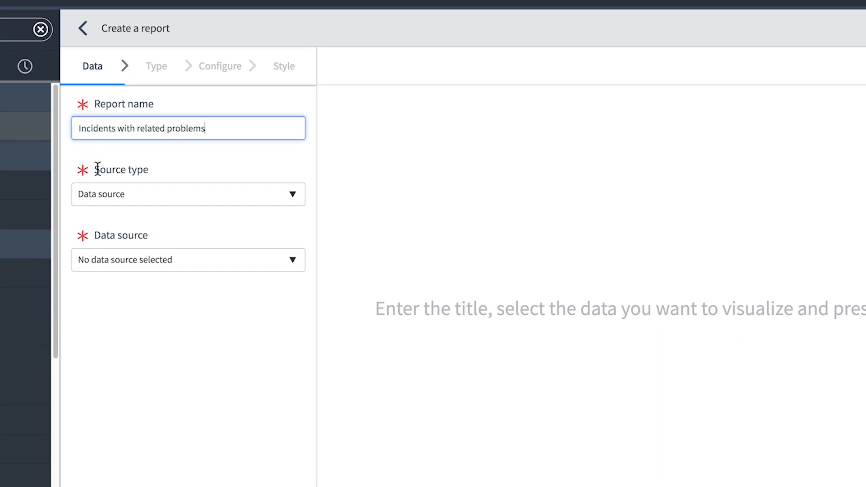
click(96, 194)
click(95, 238)
click(109, 262)
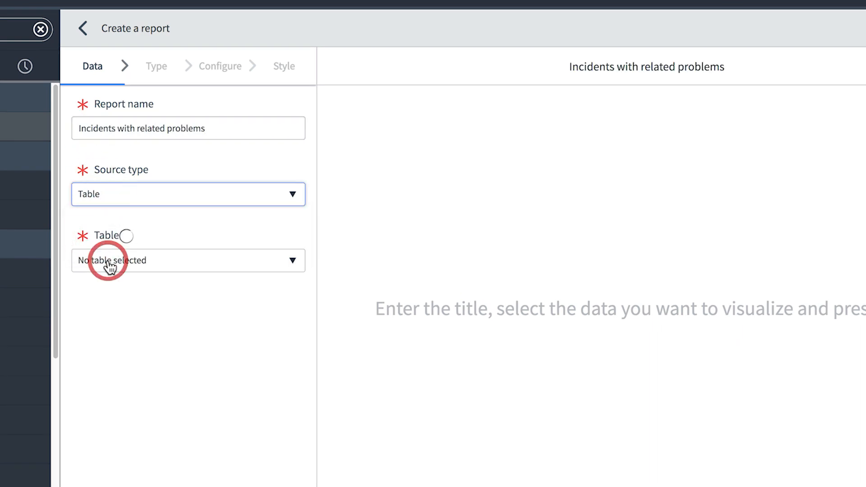
click(115, 352)
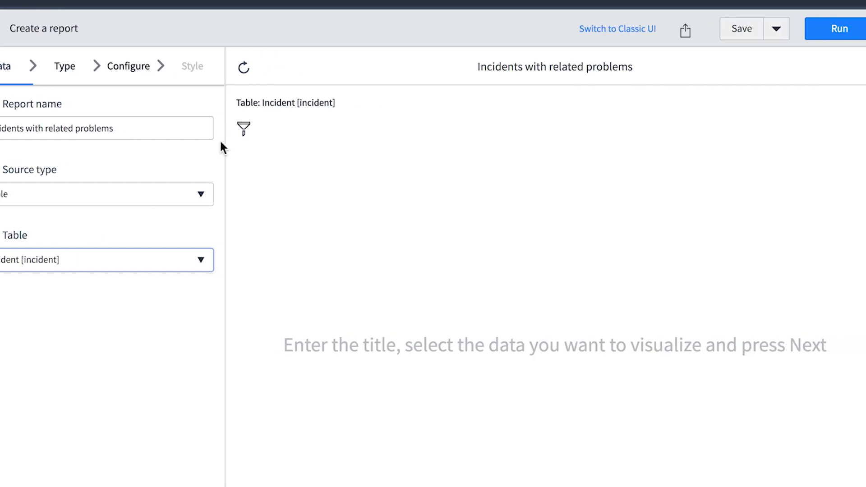
- Filter the report by the related problem's Active field being true, using Problem.Active as the condition, and run it
click(244, 129)
click(333, 170)
text(prob)
click(411, 218)
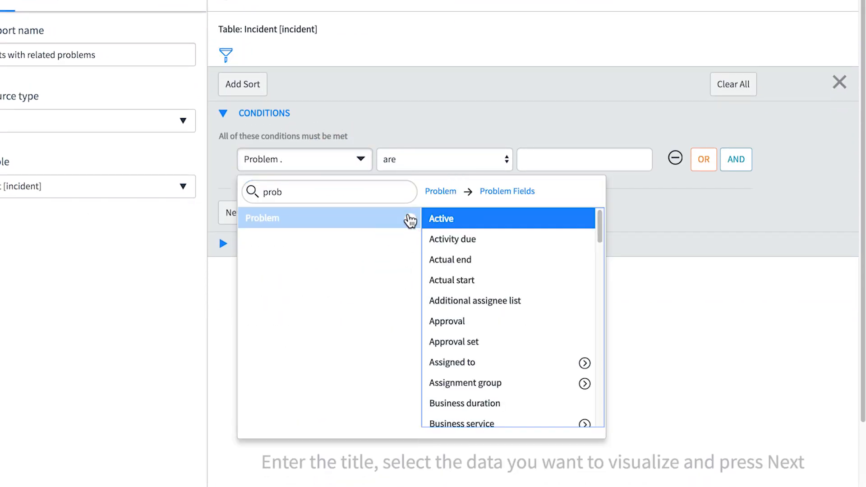
click(433, 218)
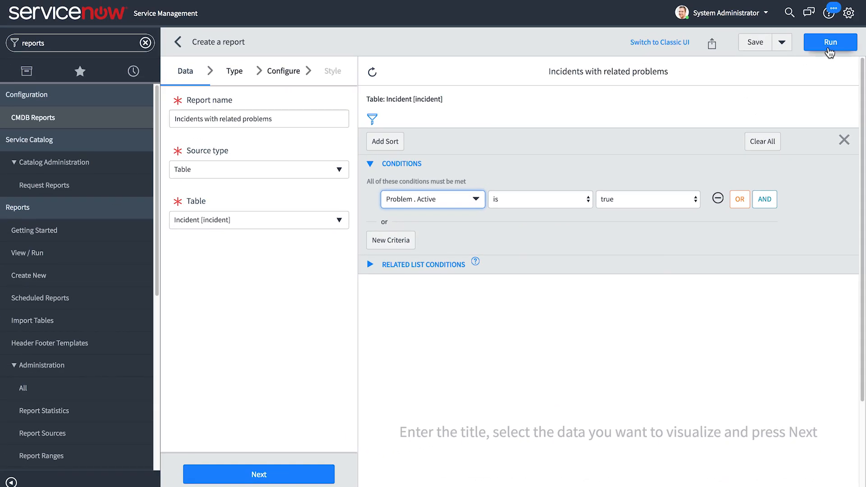
click(832, 45)
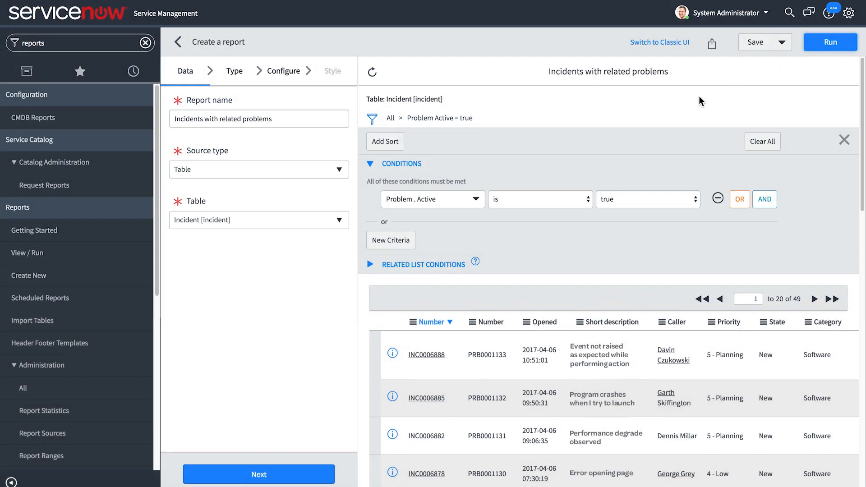
- Browse the fields available for the filter condition and expand the related fields of Assigned to
click(478, 200)
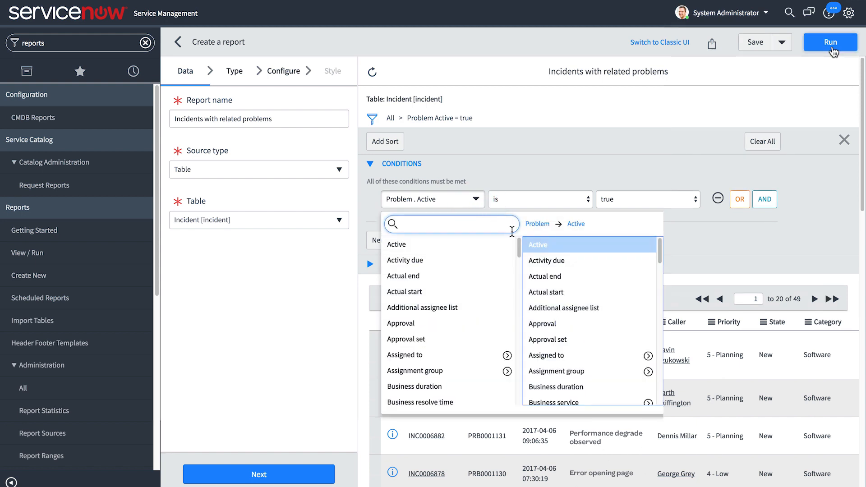
drag(519, 247, 520, 261)
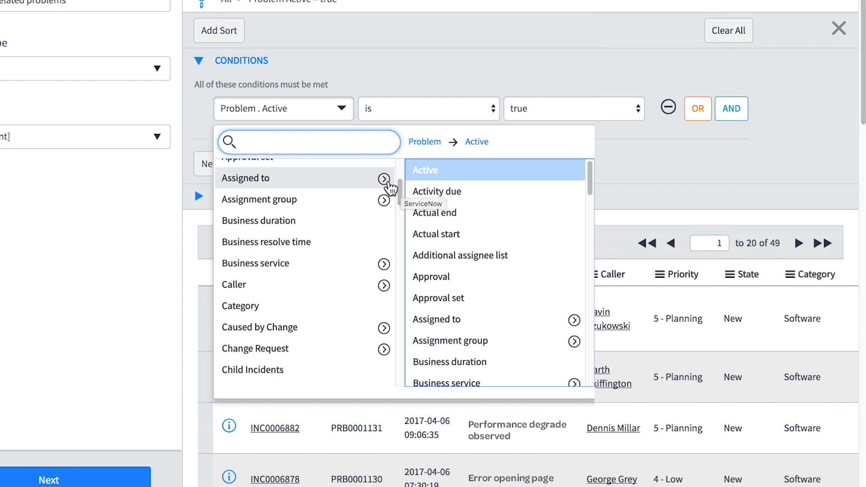
click(384, 179)
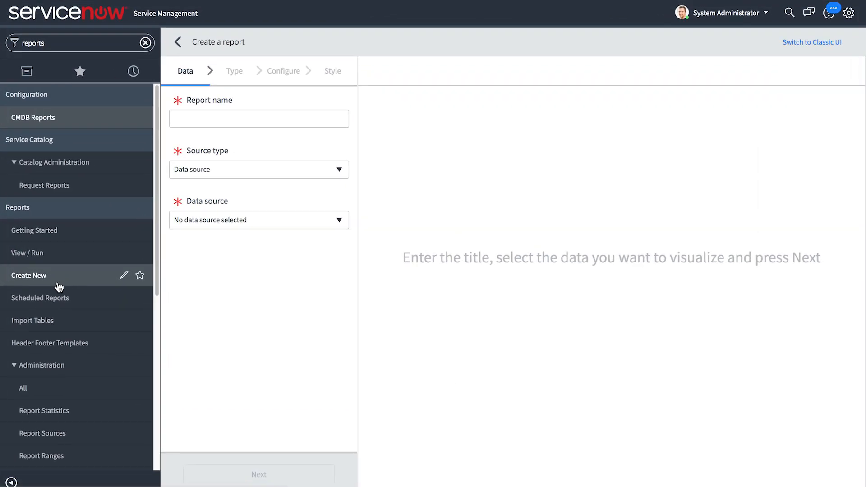
- Name the new report "Active INT-SLA Breached", with source type Table and the Incident [incident] table
click(192, 120)
text(Active INT-SLA Breached)
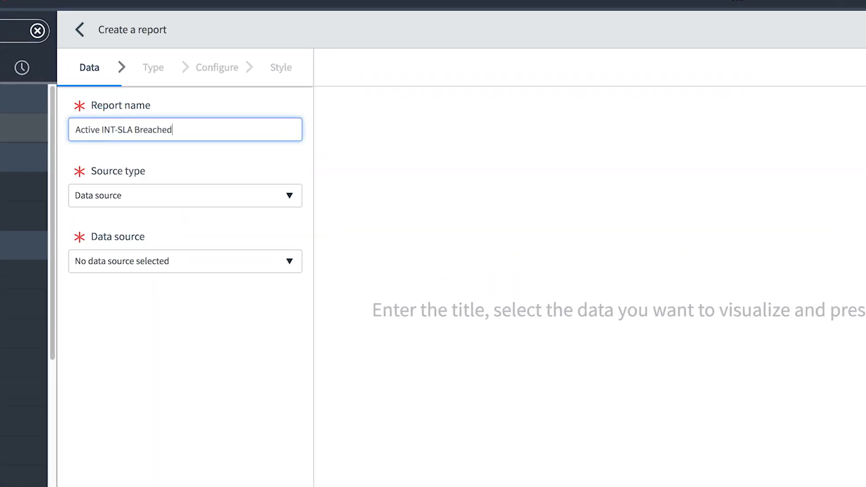
click(106, 195)
click(112, 239)
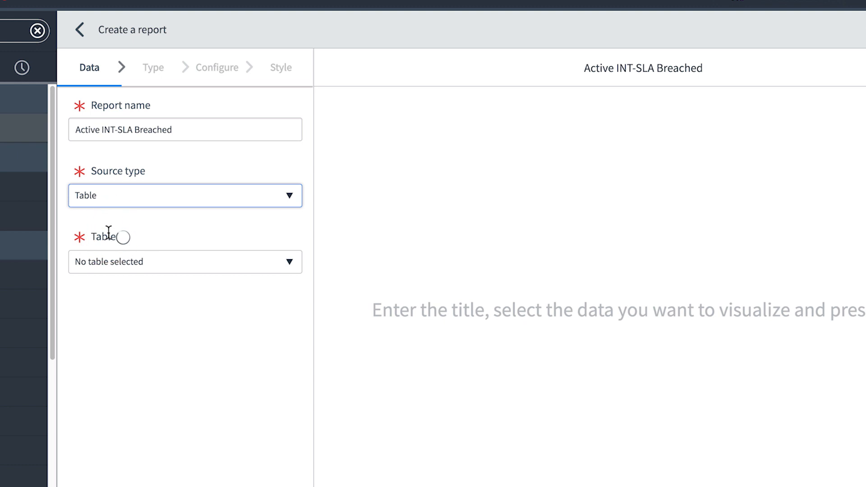
click(113, 263)
key(Down)
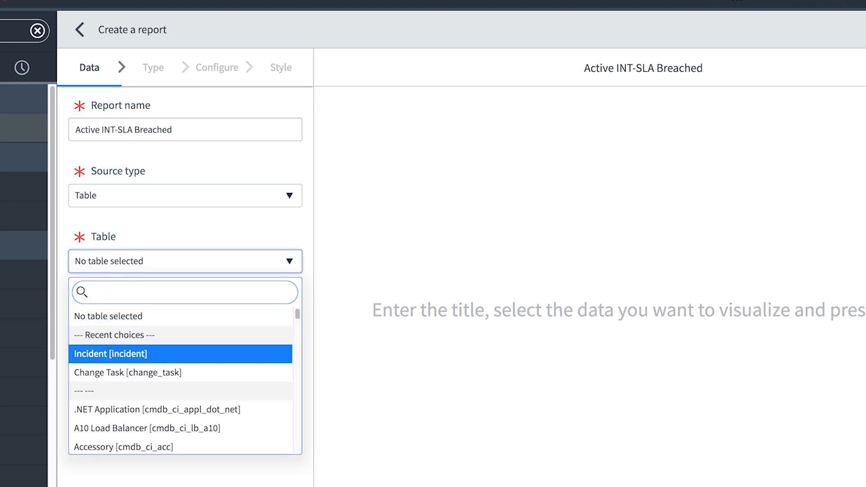
key(Return)
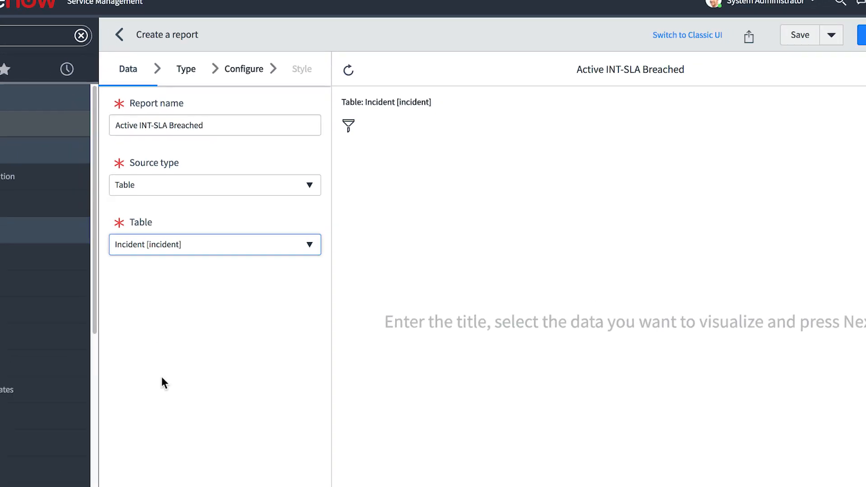
- Keep the list report type, add the filter condition Active is true, and run and save the report
click(236, 478)
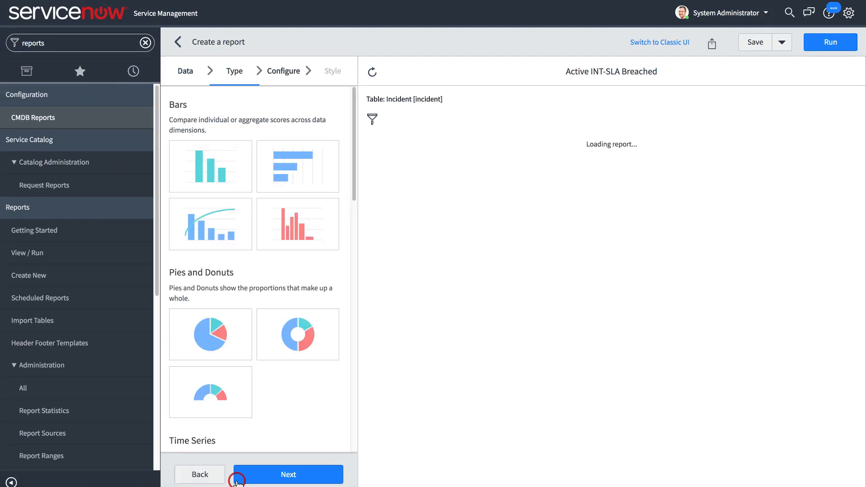
scroll(271, 406, down, 10)
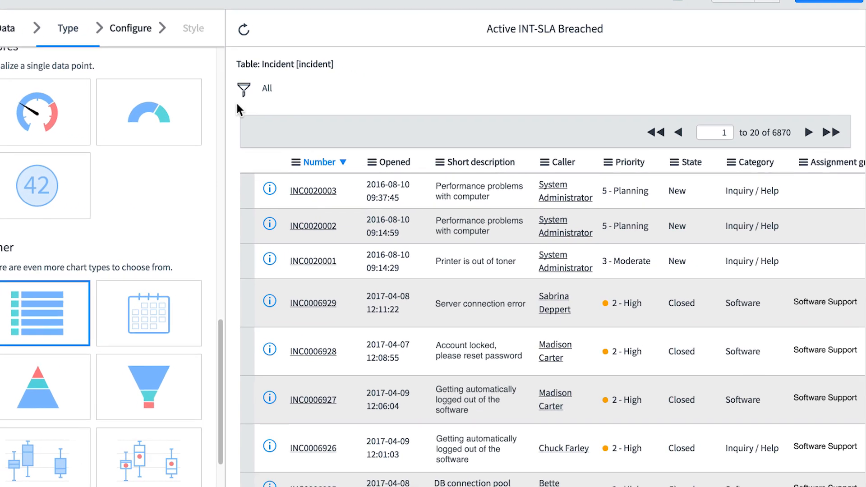
click(371, 122)
click(325, 194)
click(264, 250)
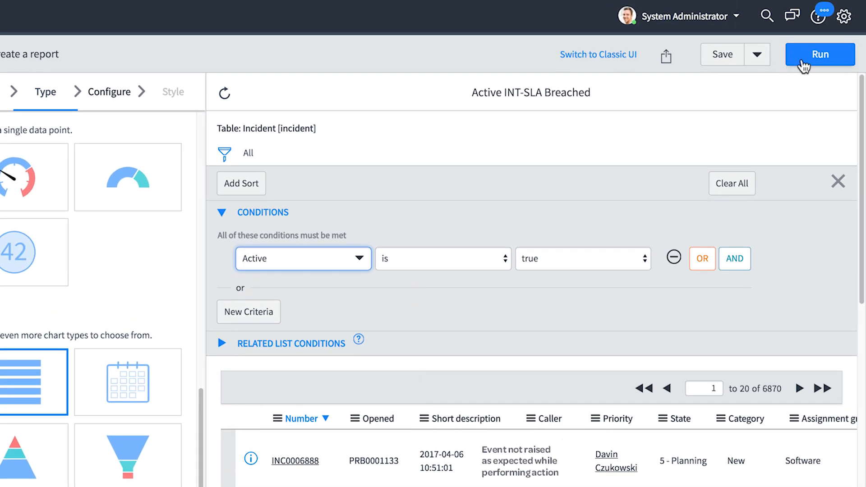
click(811, 61)
click(736, 57)
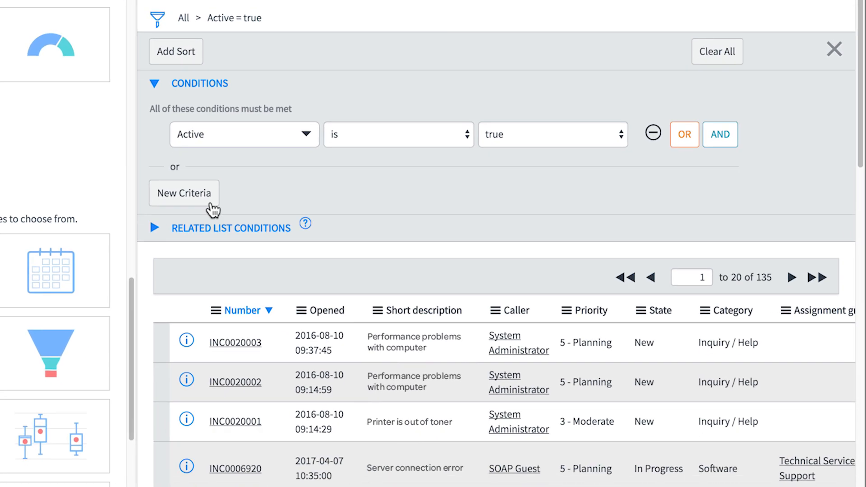
- Add a related list condition to the report filter using the Task SLA->Task table
click(221, 344)
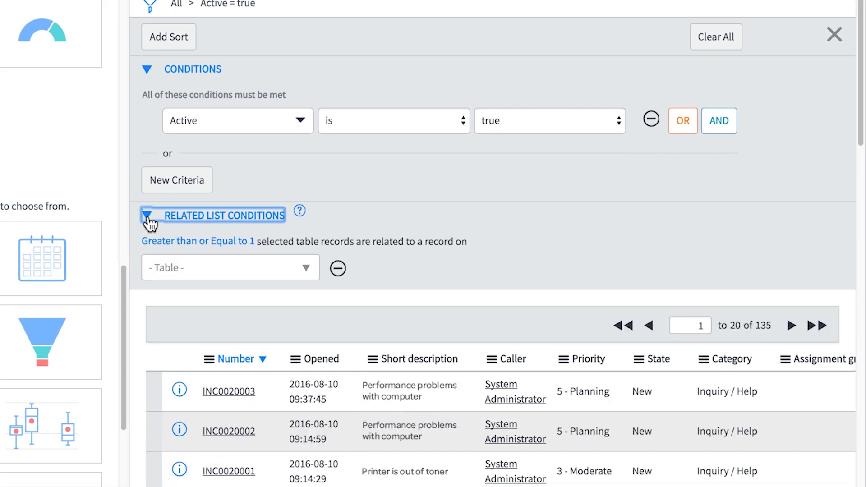
click(259, 268)
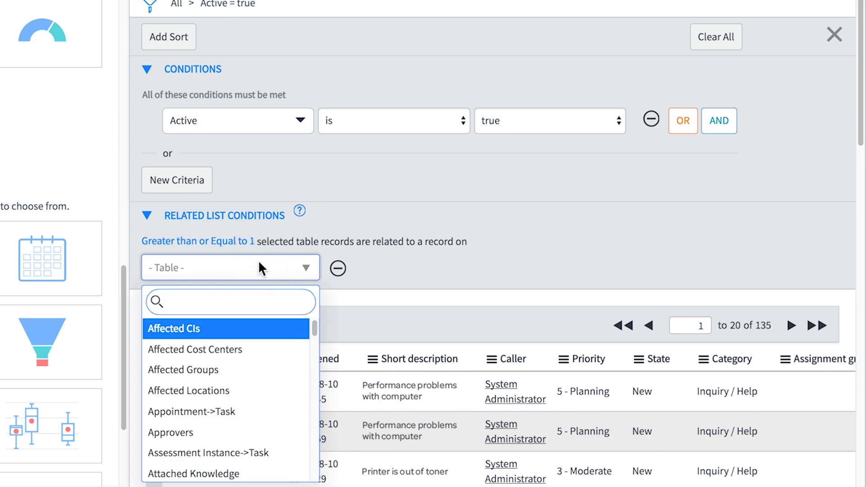
text(sla)
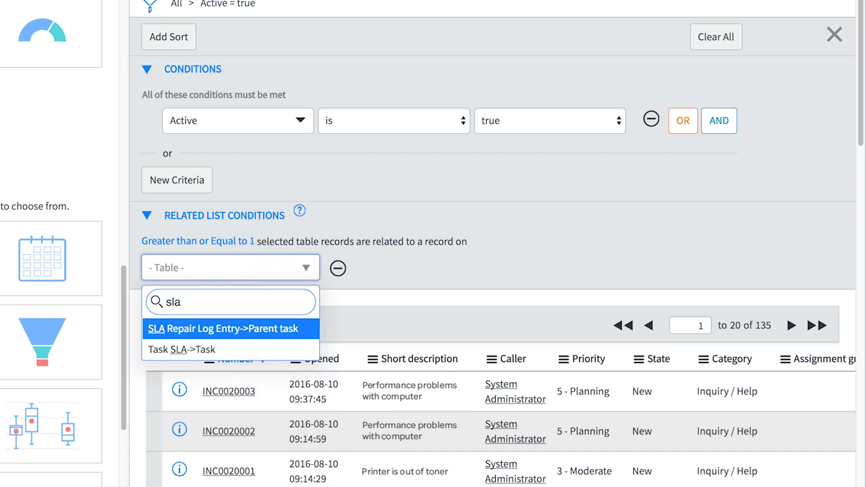
key(Down)
key(Return)
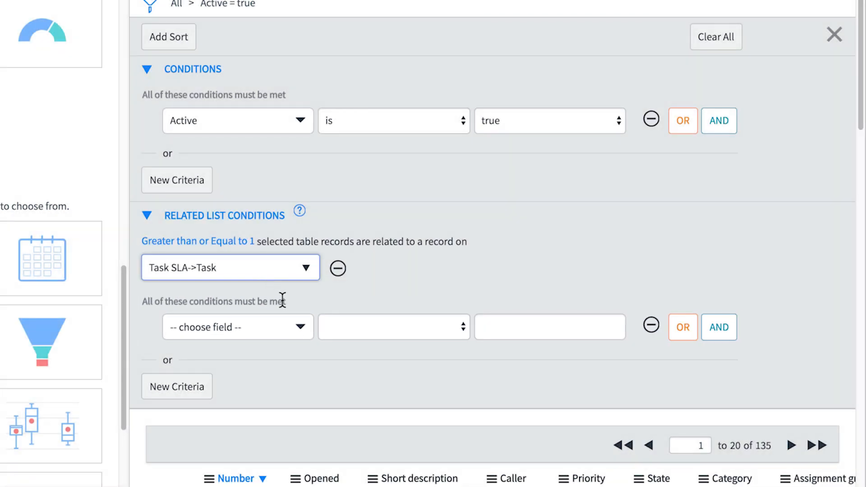
- Require Has breached is true for the related Task SLA records and run the report
click(296, 328)
text(ha)
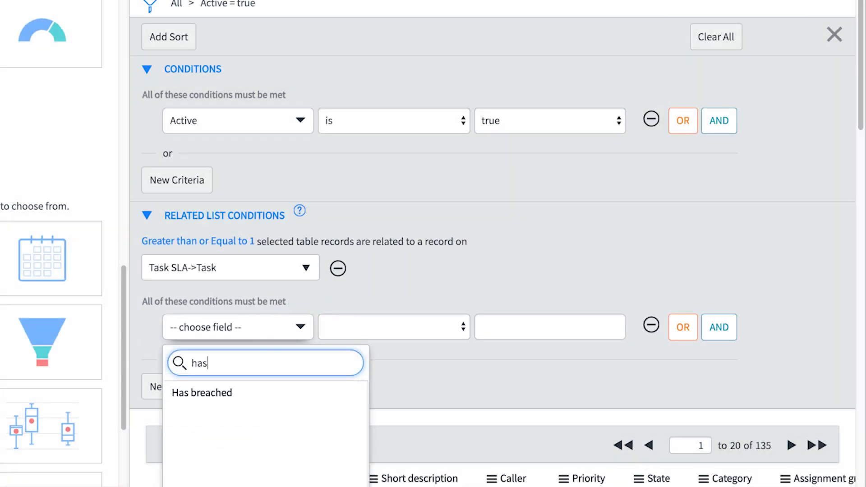
text(s)
key(Return)
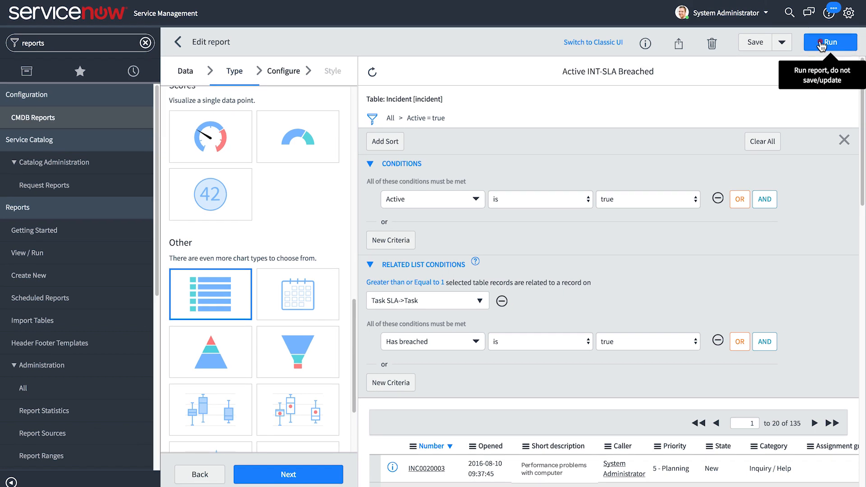
click(822, 43)
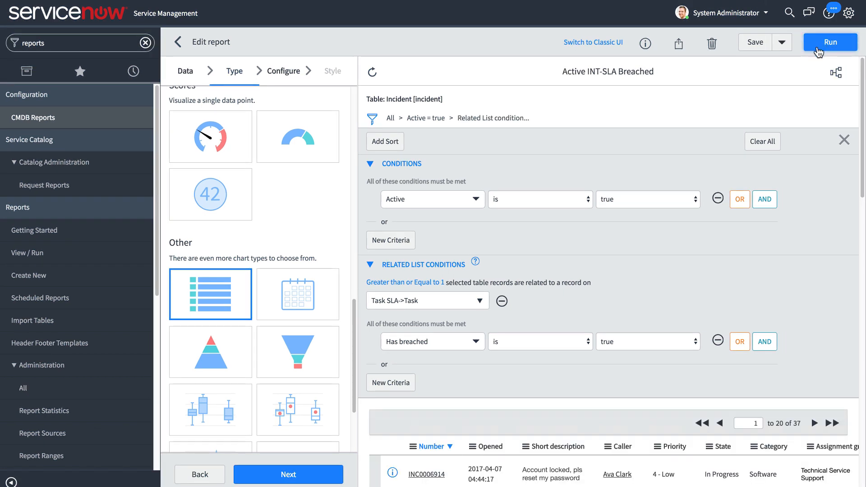
- Open the first incident in the report results and examine its Task SLAs related list
scroll(426, 265, down, 5)
click(426, 264)
scroll(424, 261, down, 3)
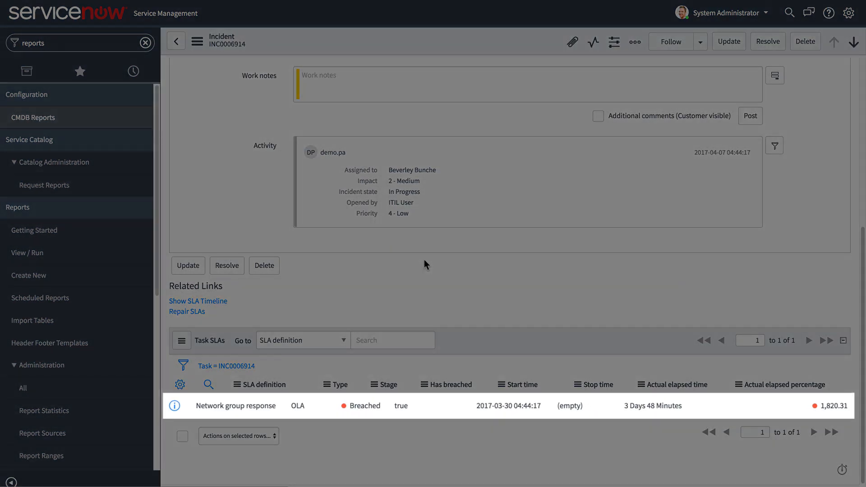